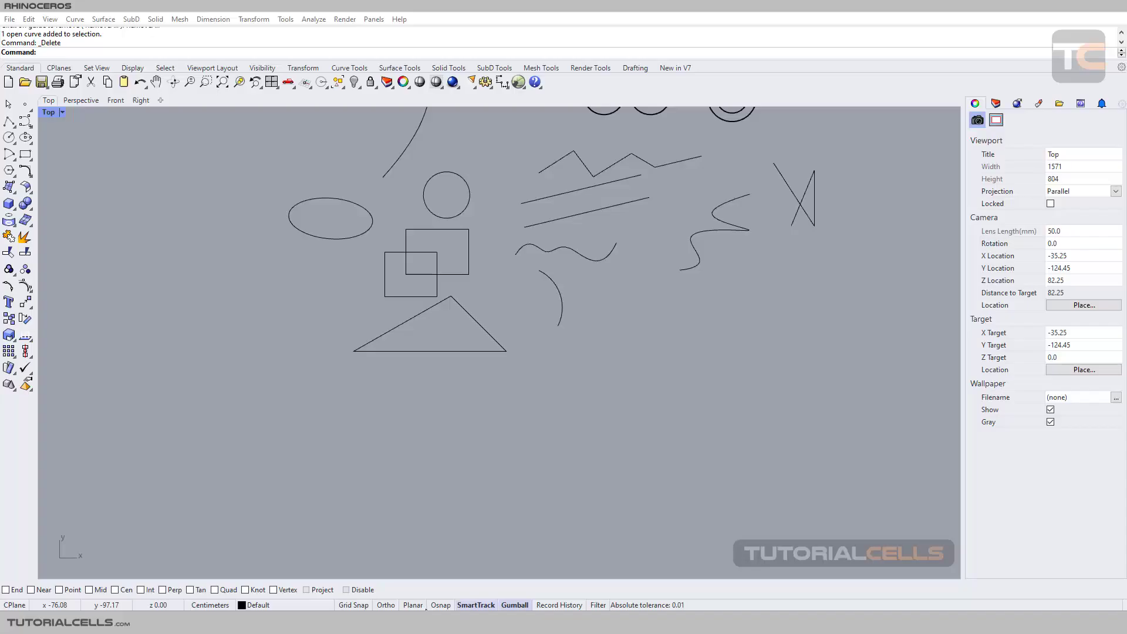
# Review the Smart Track and guides settings from the status bar, then close them
pyautogui.rightClick(474, 606)
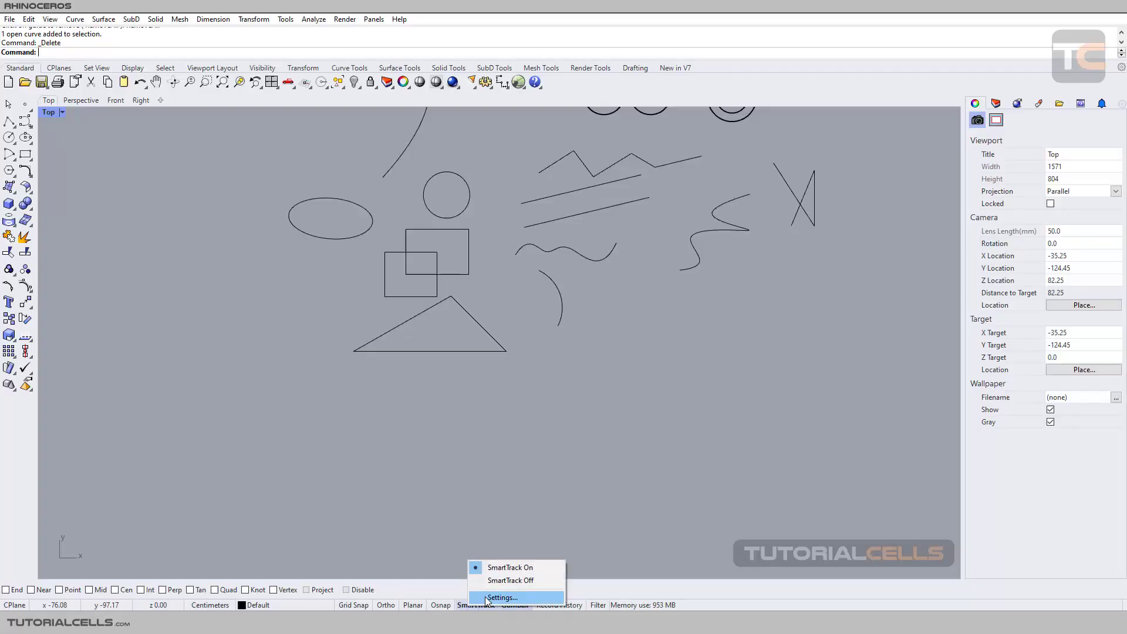
pyautogui.click(485, 596)
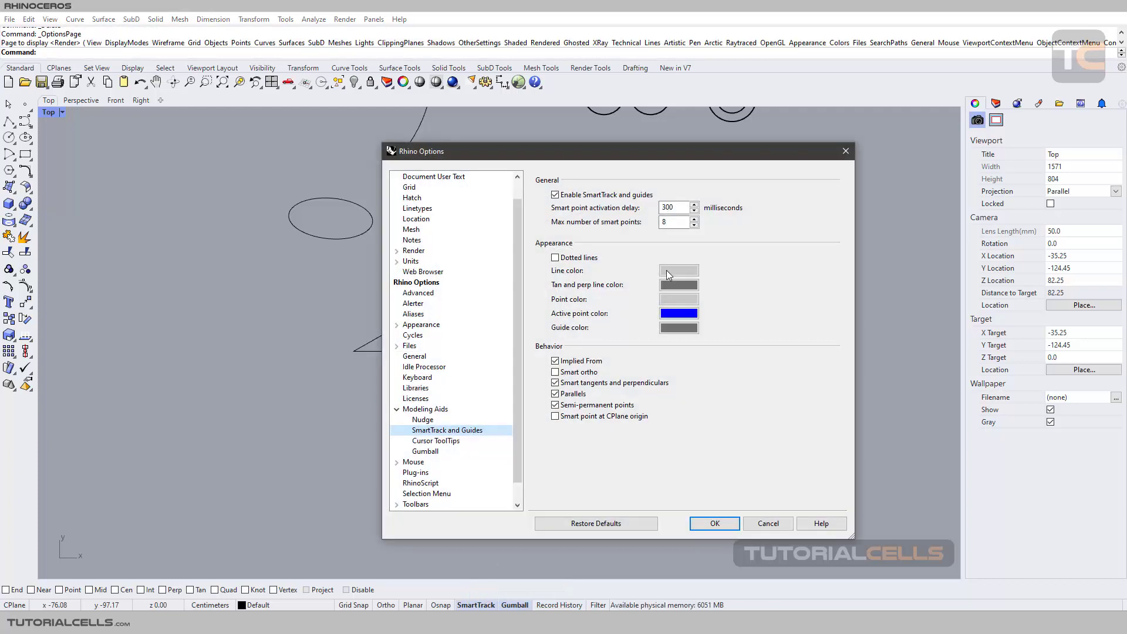
pyautogui.click(846, 151)
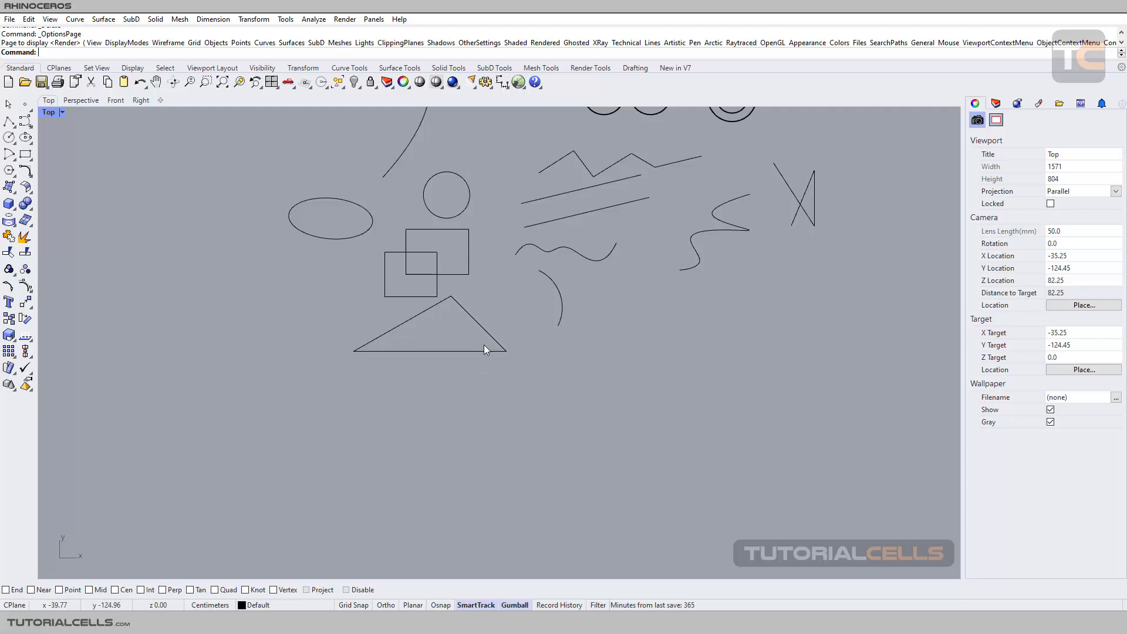
pyautogui.scroll(2, 484, 344)
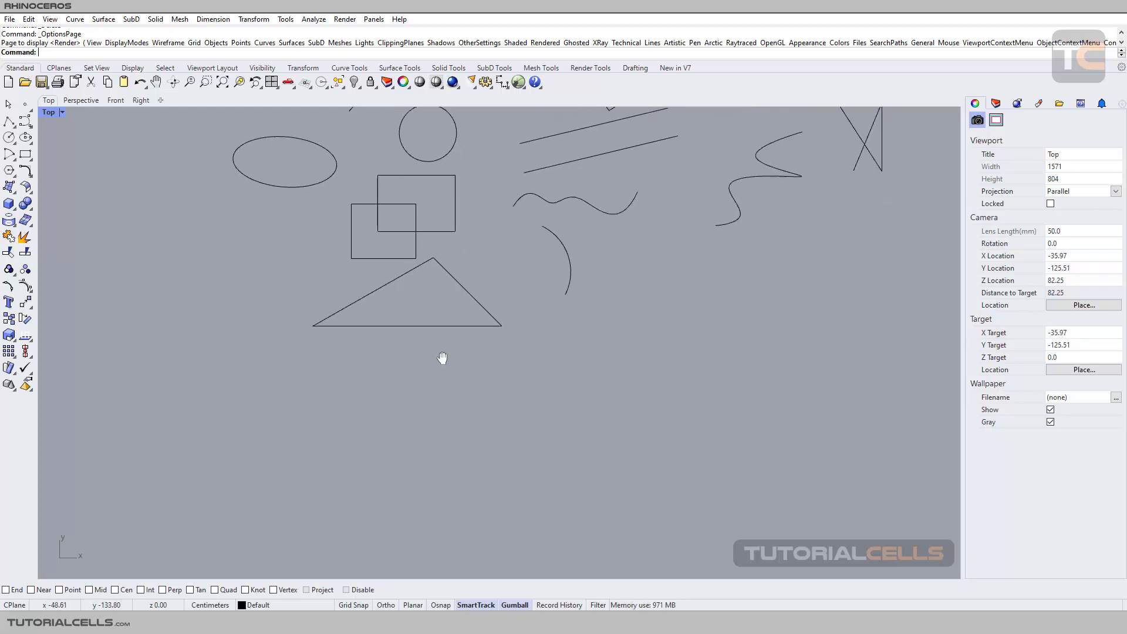
# Pan the Top view to recentre the drawings and bring up the full Curve Tools flyout
pyautogui.moveTo(445, 383); pyautogui.dragTo(403, 343, button='right')
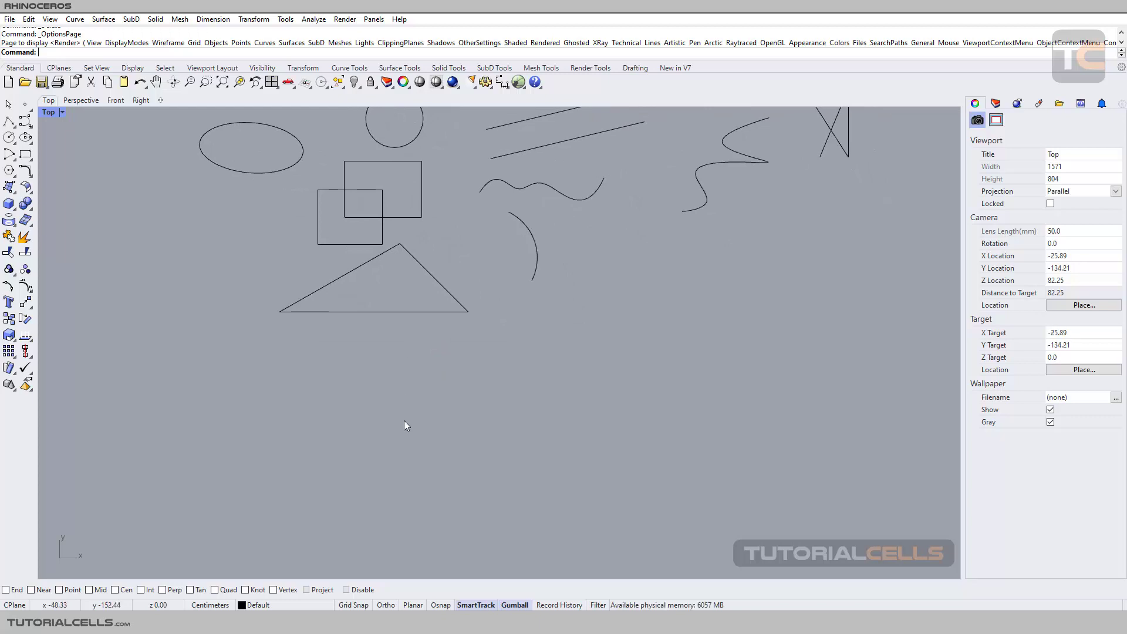
pyautogui.scroll(-2, 424, 351)
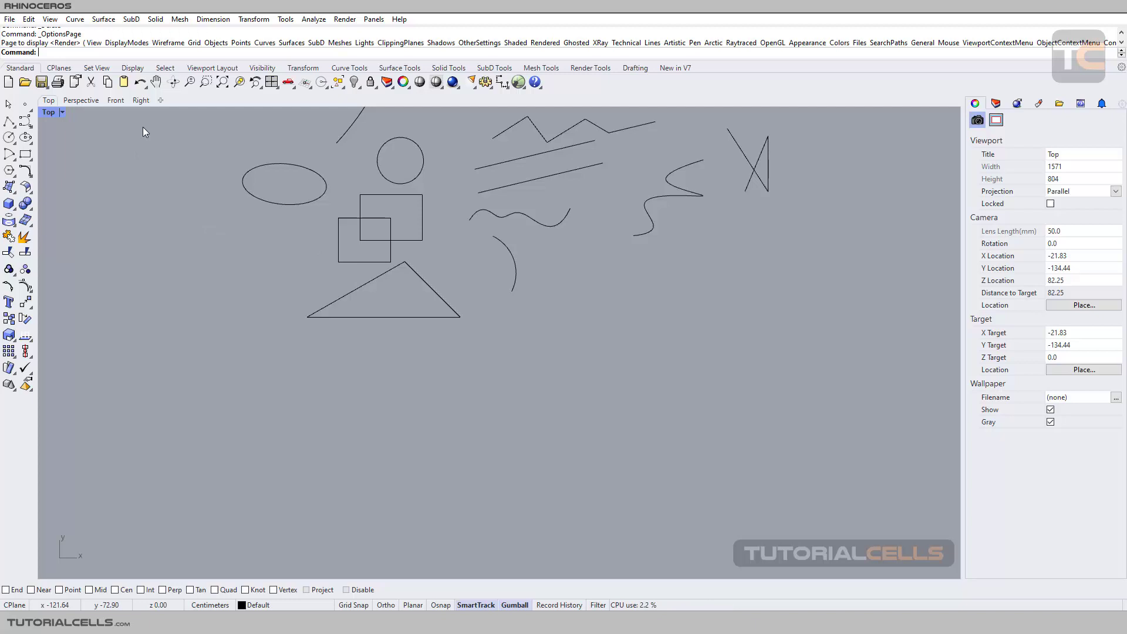
pyautogui.click(31, 171)
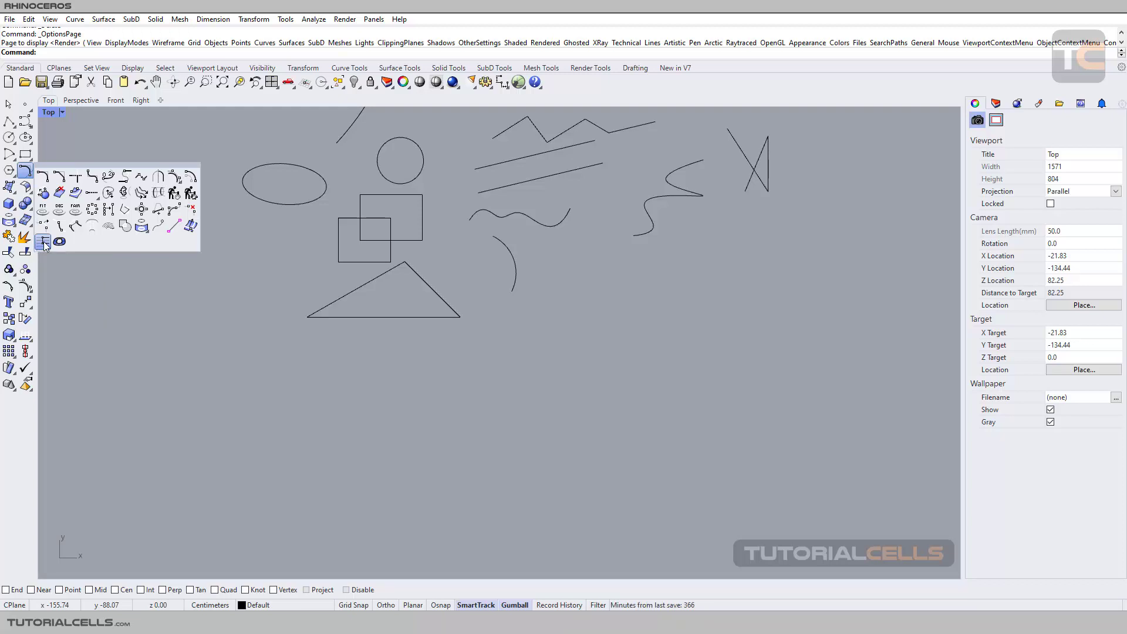
# Add a horizontal guide below the triangle using AddGuide with Ortho constraining its direction
pyautogui.click(44, 245)
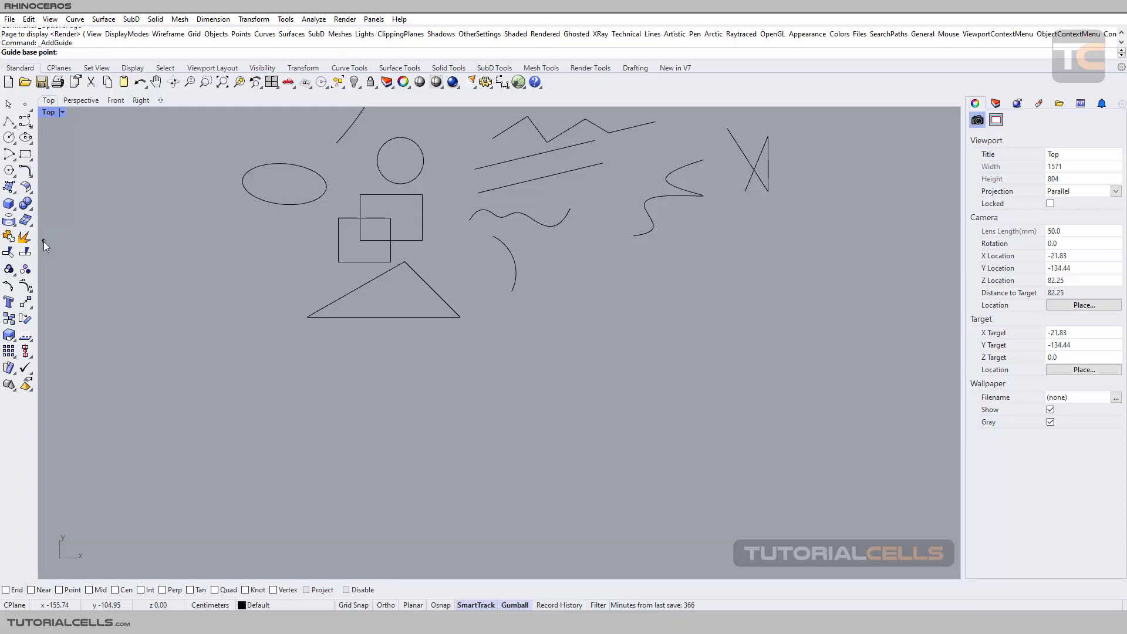
pyautogui.click(260, 367)
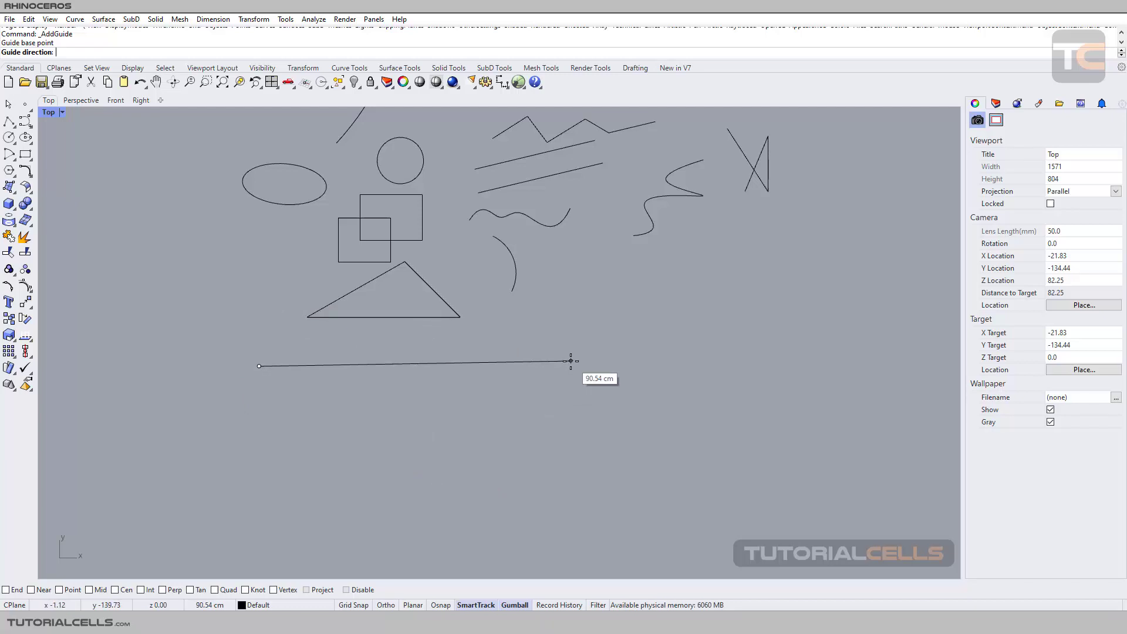
pyautogui.press('F8')
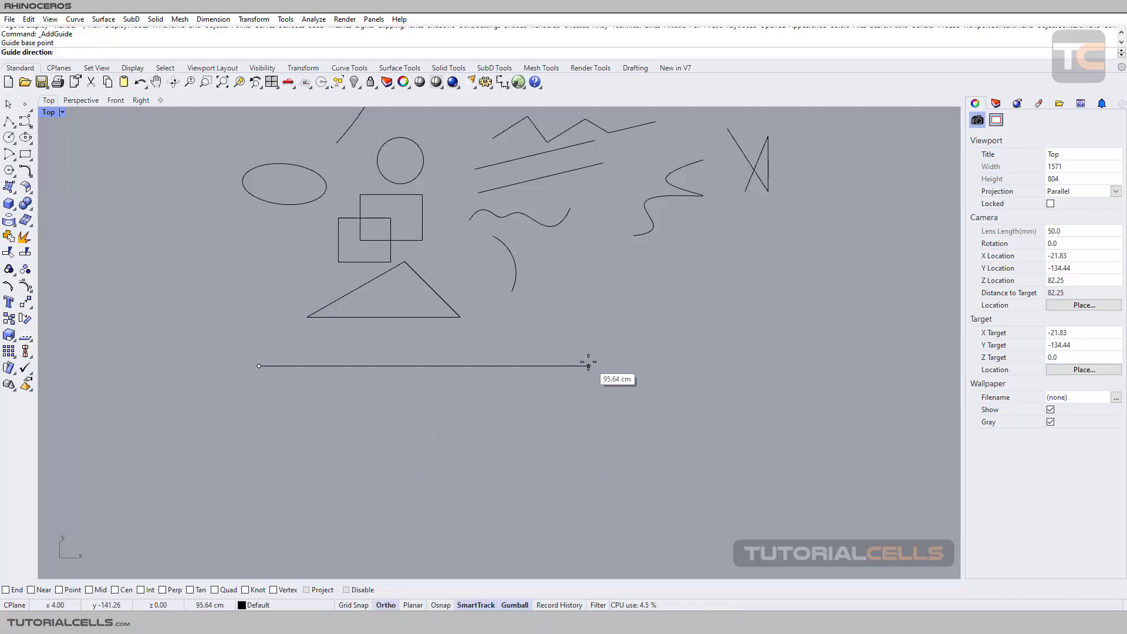
pyautogui.click(589, 365)
pyautogui.scroll(-5, 511, 371)
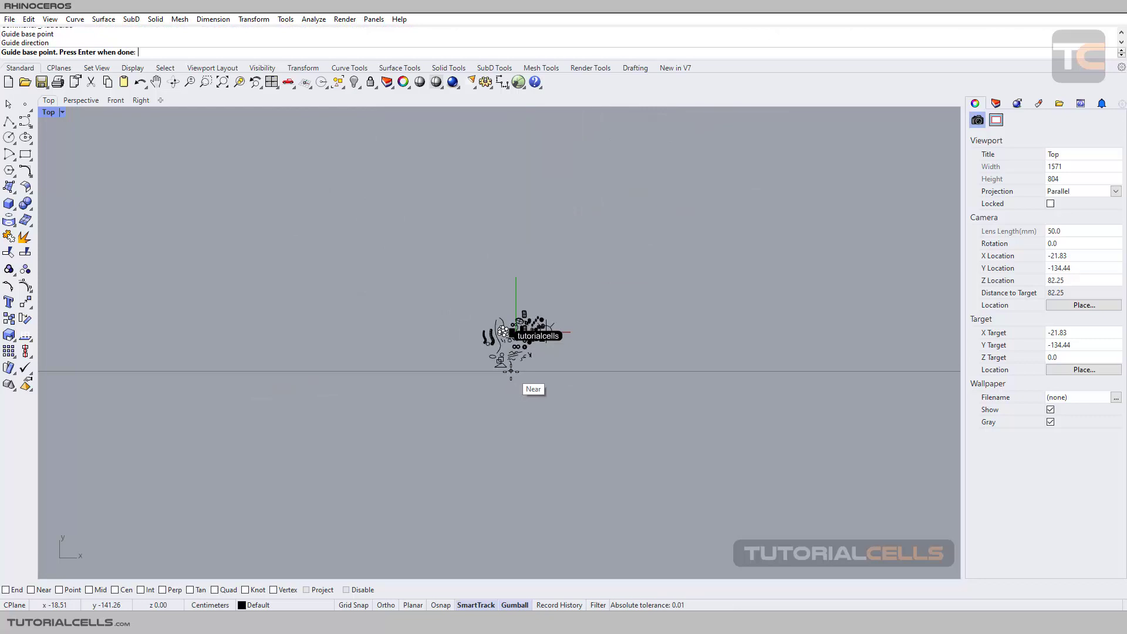
pyautogui.scroll(-2, 511, 371)
pyautogui.scroll(5, 511, 371)
pyautogui.scroll(5, 512, 371)
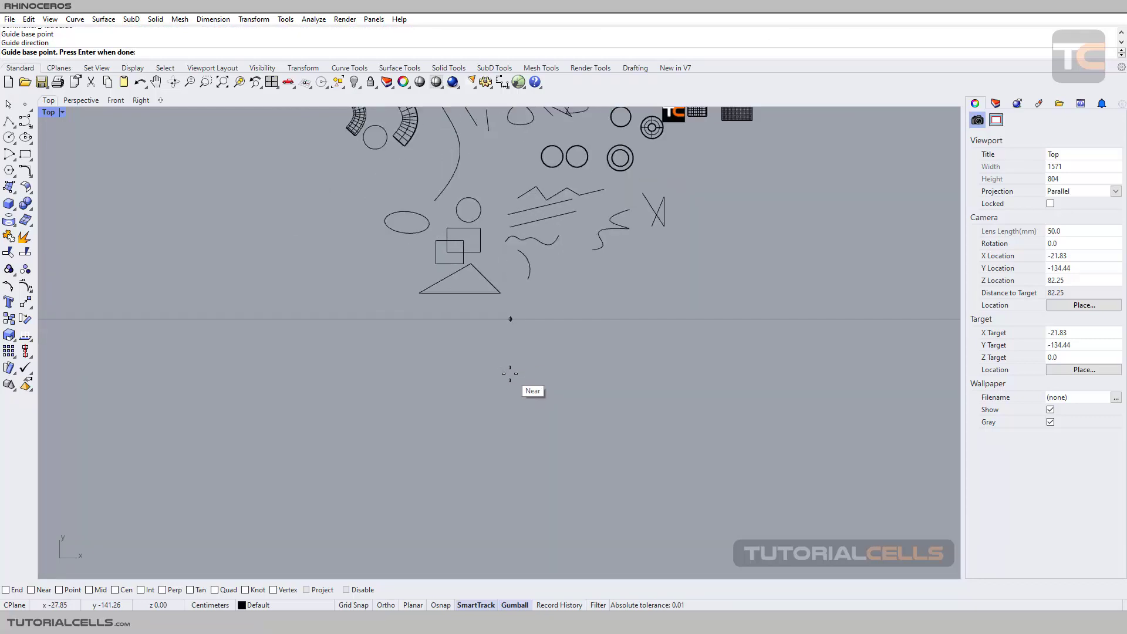
# Add two diagonal guides that cross each other over the drawing
pyautogui.click(389, 410)
pyautogui.click(650, 260)
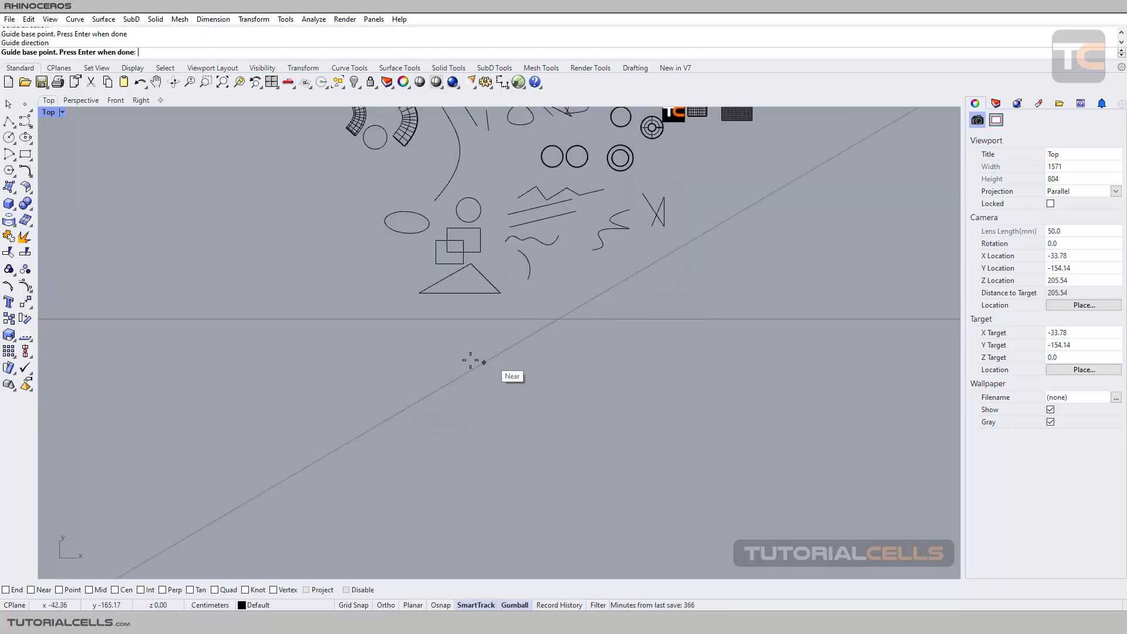
pyautogui.click(448, 456)
pyautogui.click(303, 231)
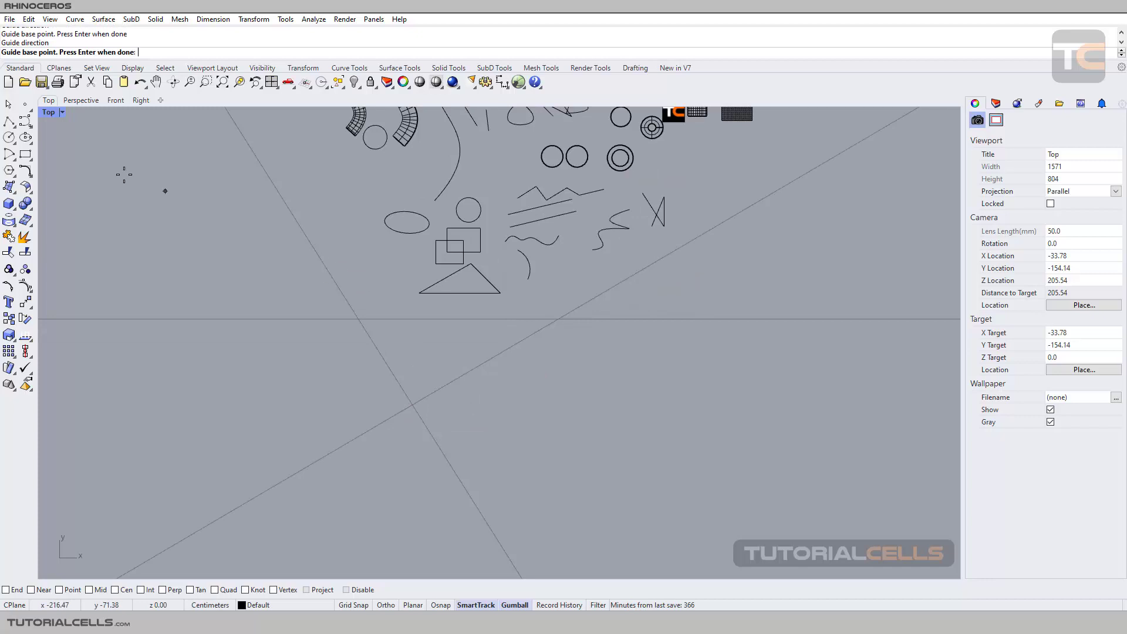
# Switch to the Perspective view and orbit to see the three guides
pyautogui.click(81, 99)
pyautogui.moveTo(502, 336)
pyautogui.mouseDown(button='right')
pyautogui.moveTo(598, 343)
pyautogui.moveTo(468, 369)
pyautogui.mouseUp(button='right')
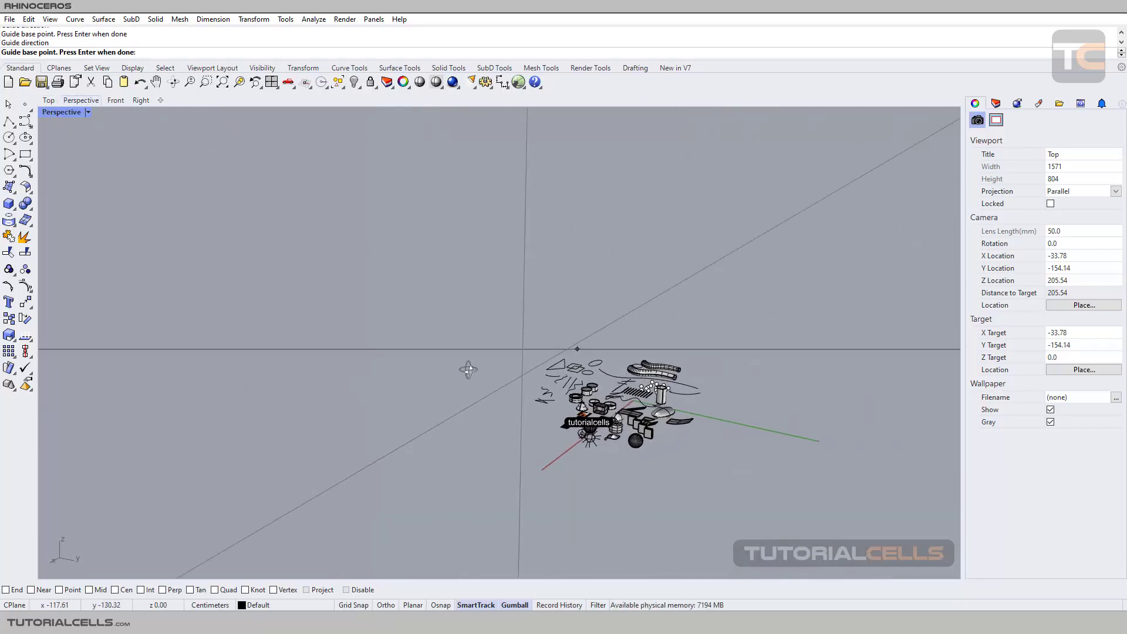
pyautogui.scroll(3, 534, 347)
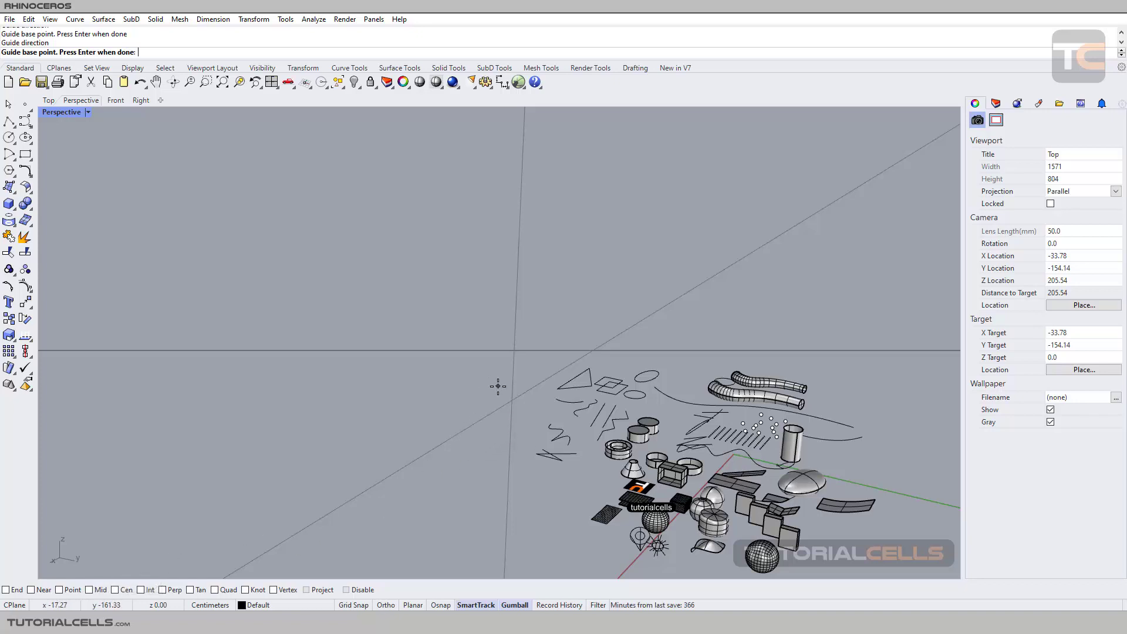
# Add a vertical guide rising straight up from the guides' intersection point
pyautogui.moveTo(498, 385); pyautogui.dragTo(508, 391, button='right')
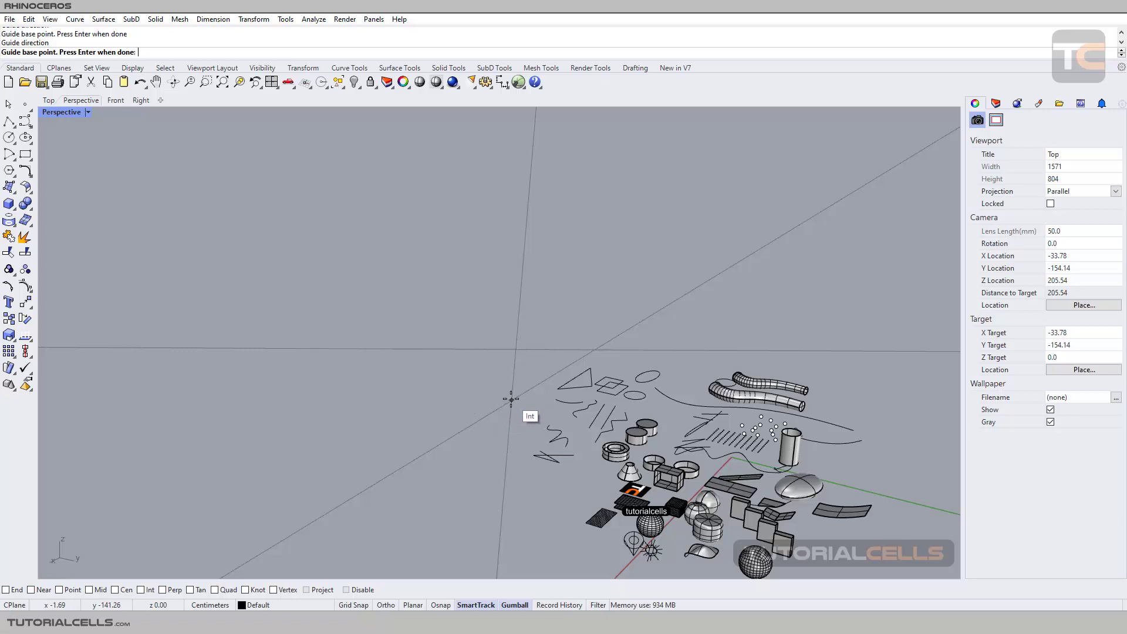
pyautogui.scroll(2, 530, 402)
pyautogui.scroll(2, 520, 394)
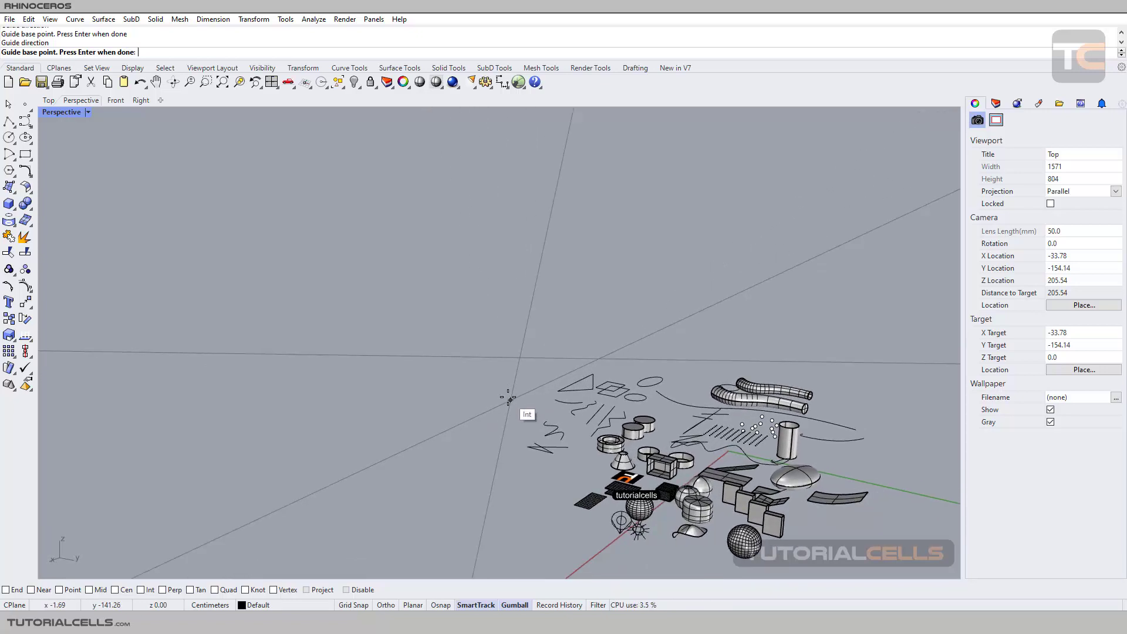
pyautogui.click(510, 398)
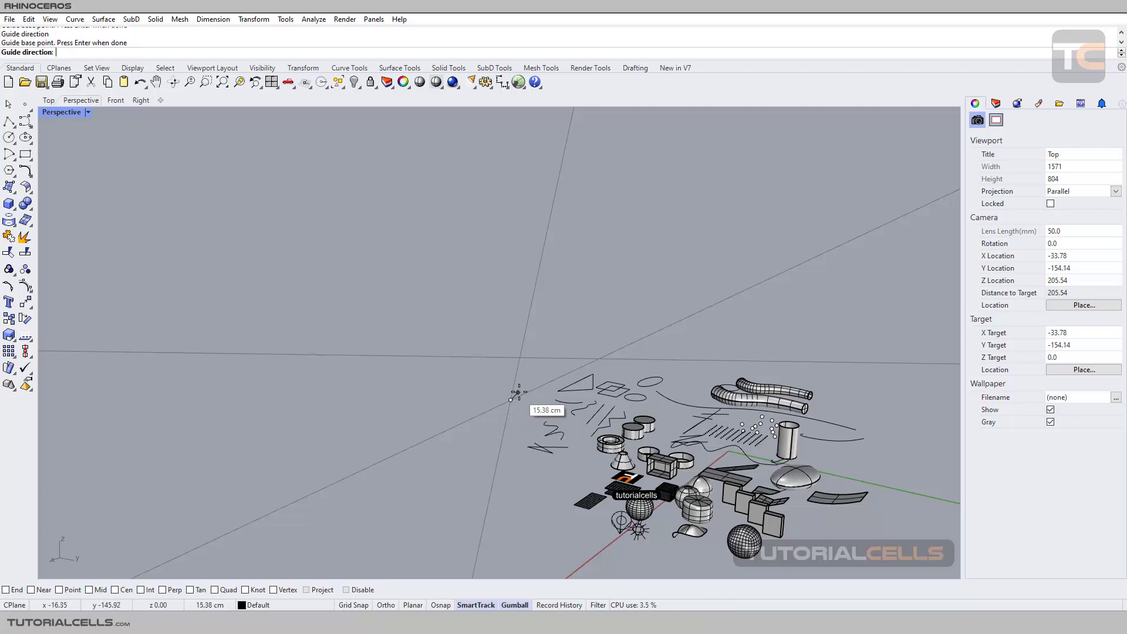
pyautogui.scroll(1, 528, 377)
pyautogui.scroll(1, 531, 377)
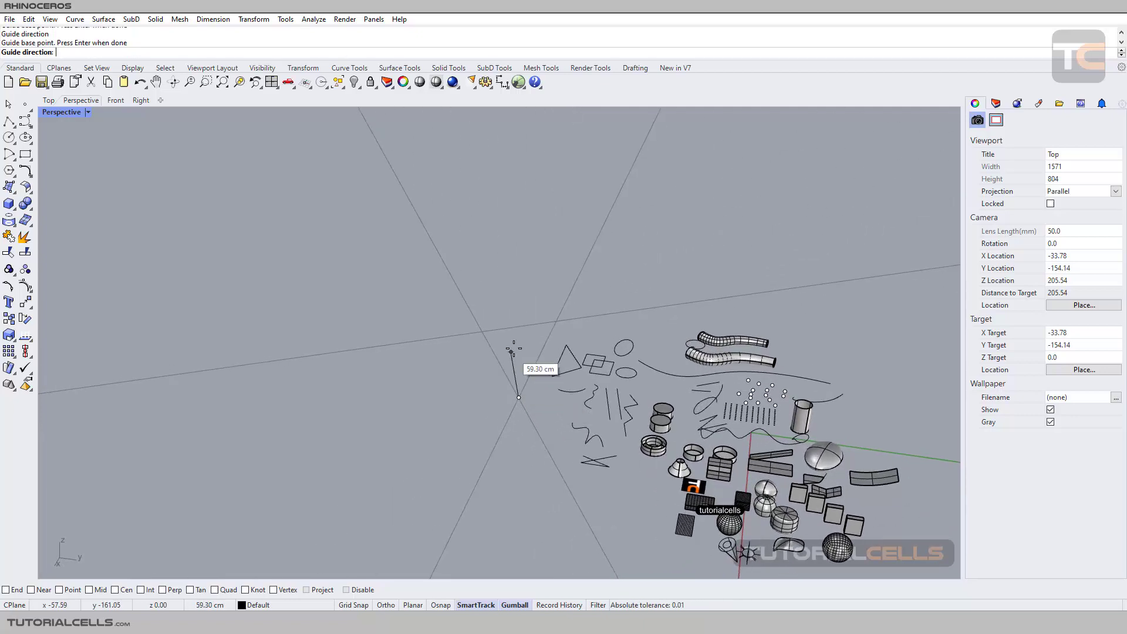
pyautogui.scroll(1, 506, 355)
pyautogui.scroll(1, 507, 355)
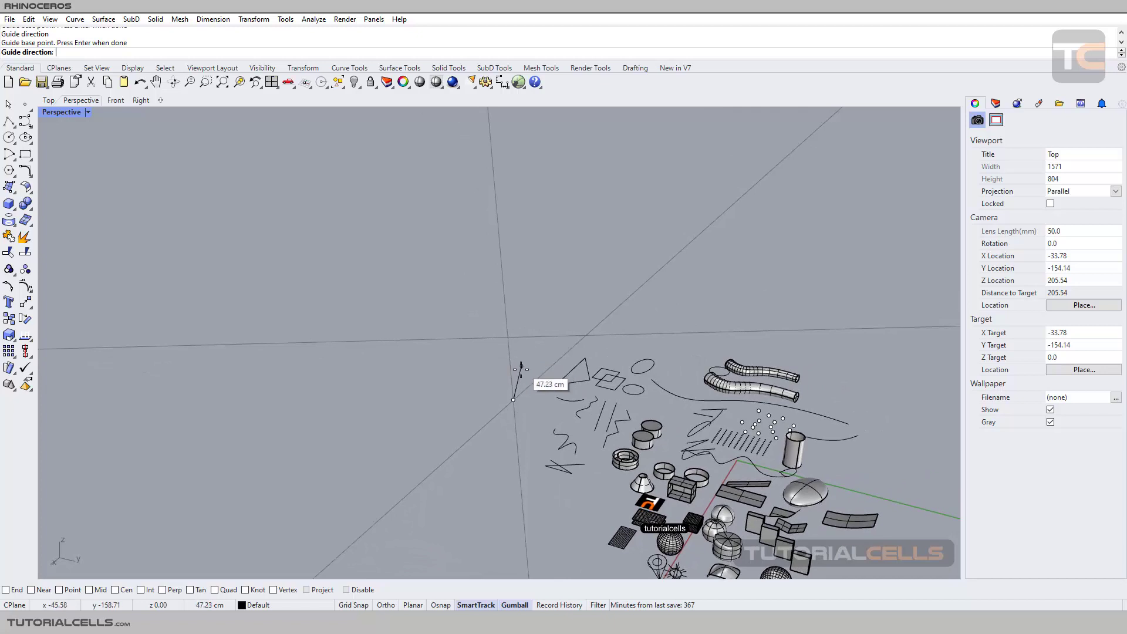
pyautogui.click(513, 399)
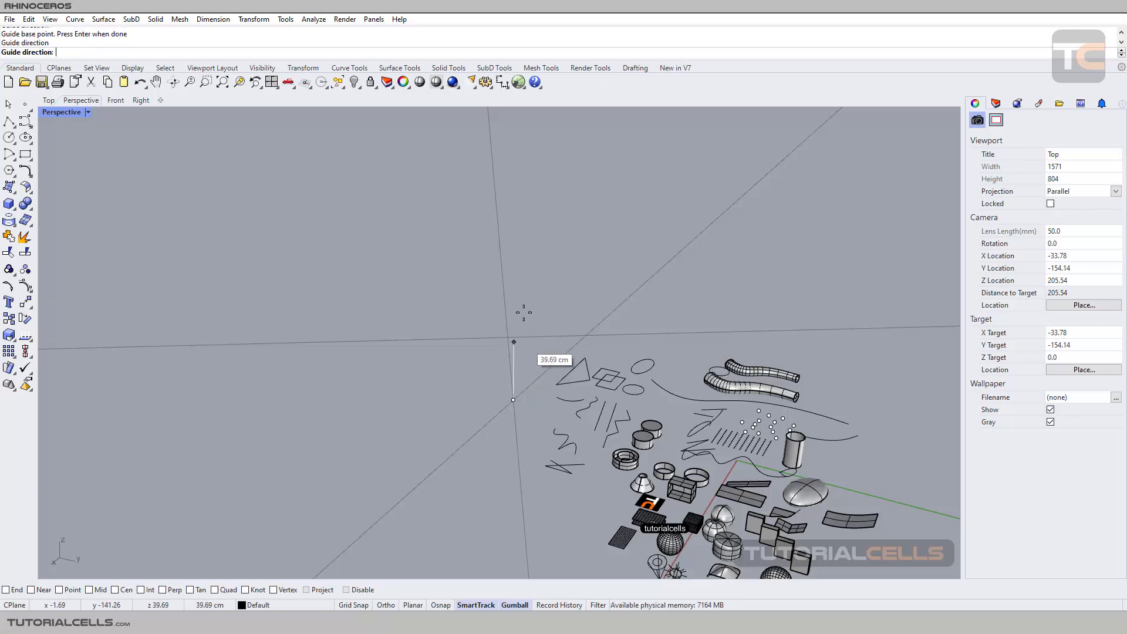
pyautogui.click(514, 238)
pyautogui.moveTo(528, 239)
pyautogui.mouseDown(button='right')
pyautogui.moveTo(592, 283)
pyautogui.moveTo(517, 284)
pyautogui.moveTo(503, 297)
pyautogui.moveTo(586, 285)
pyautogui.moveTo(611, 295)
pyautogui.mouseUp(button='right')
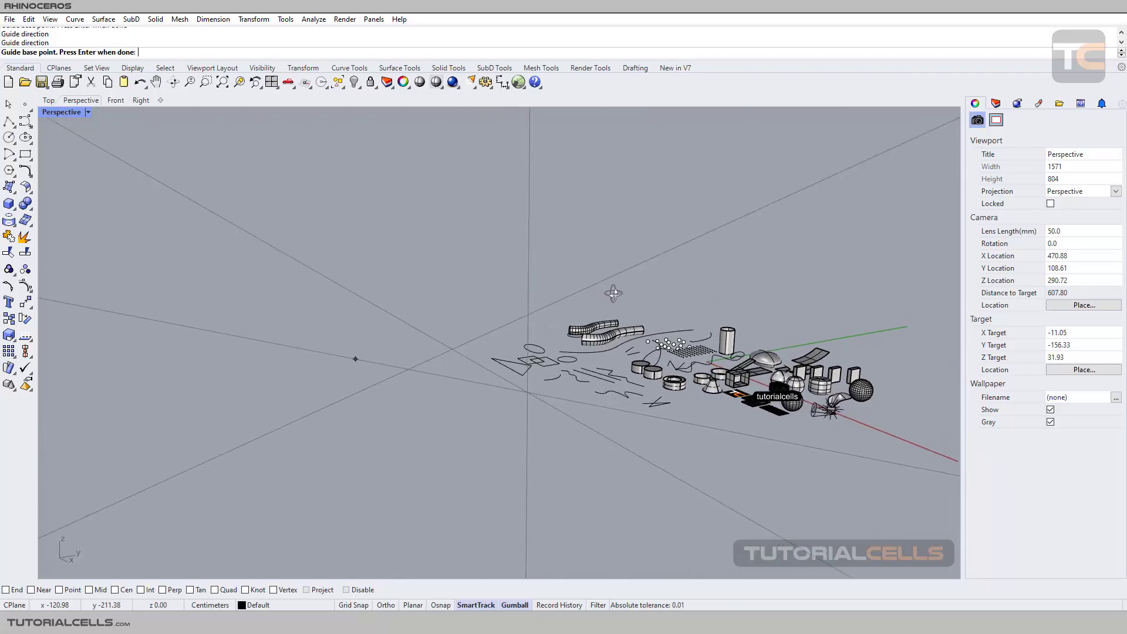
# Draw a closed polyline from the guide intersection through points on the guides, including the vertical guide's top
pyautogui.click(9, 121)
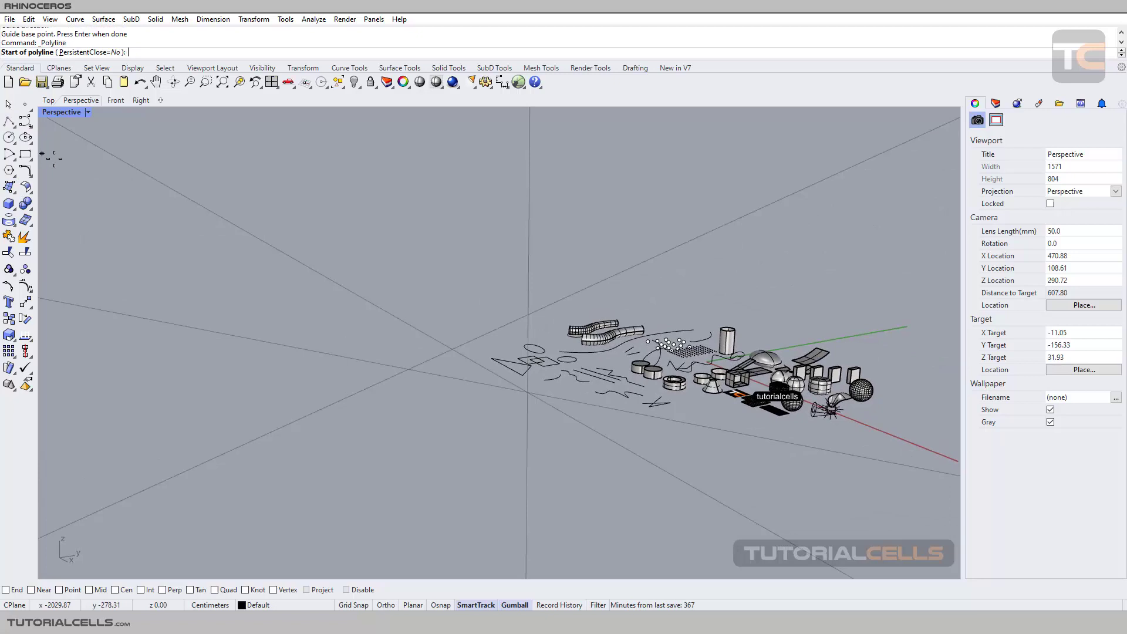
pyautogui.click(409, 369)
pyautogui.click(527, 391)
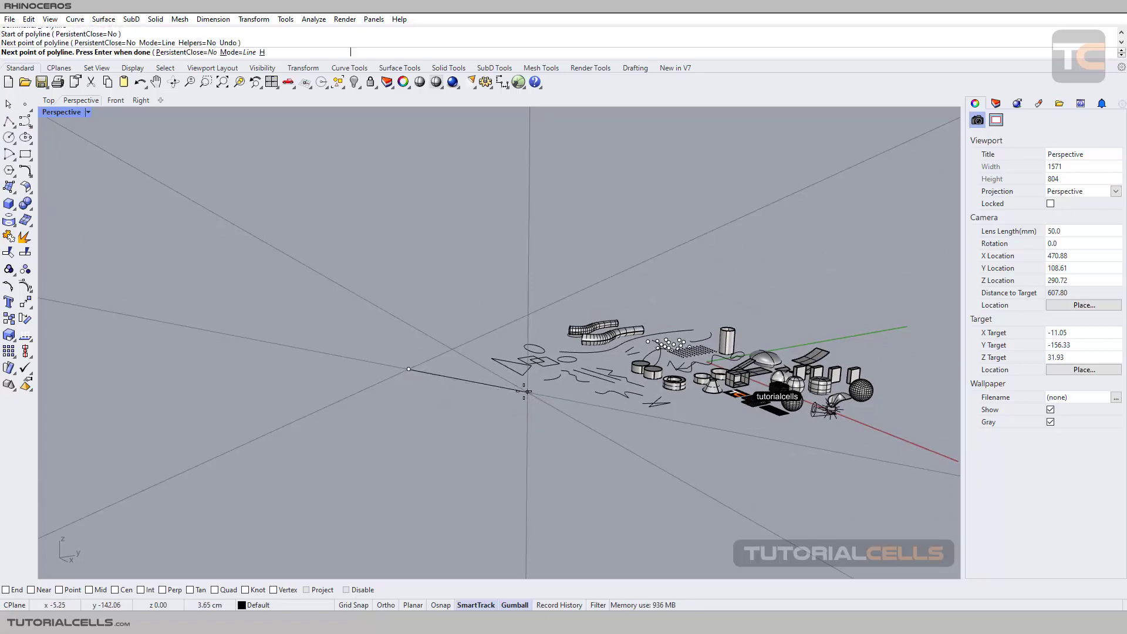
pyautogui.click(529, 258)
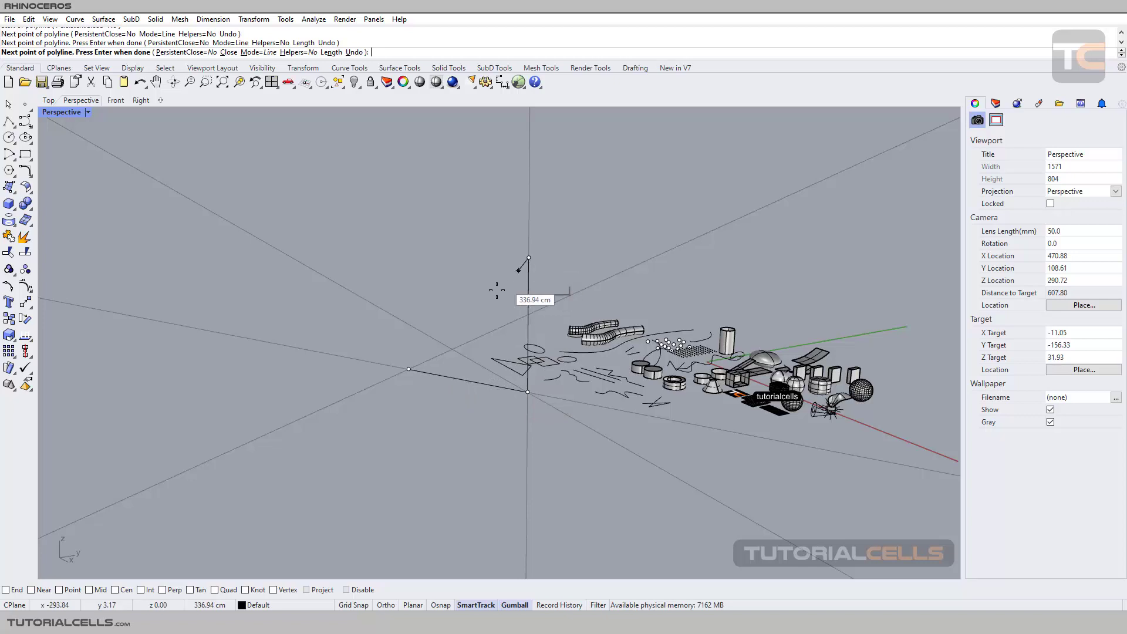
pyautogui.click(471, 340)
pyautogui.click(452, 349)
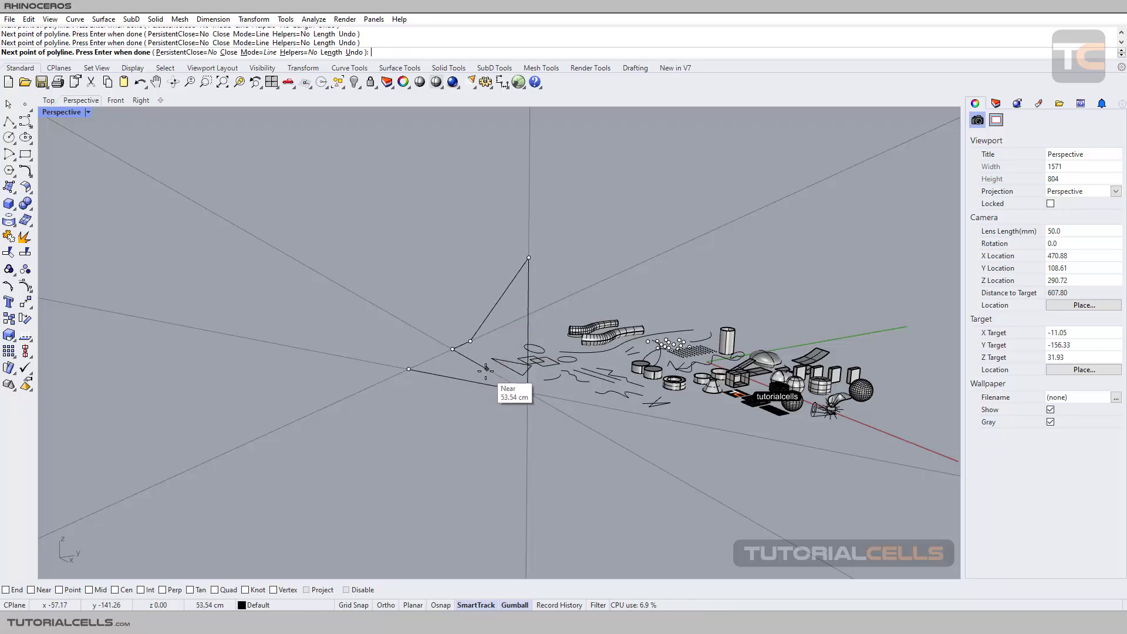
pyautogui.click(485, 368)
pyautogui.click(410, 369)
# Orbit to an elevated oblique view to inspect the new upright polyline
pyautogui.moveTo(415, 368); pyautogui.dragTo(484, 346, button='right')
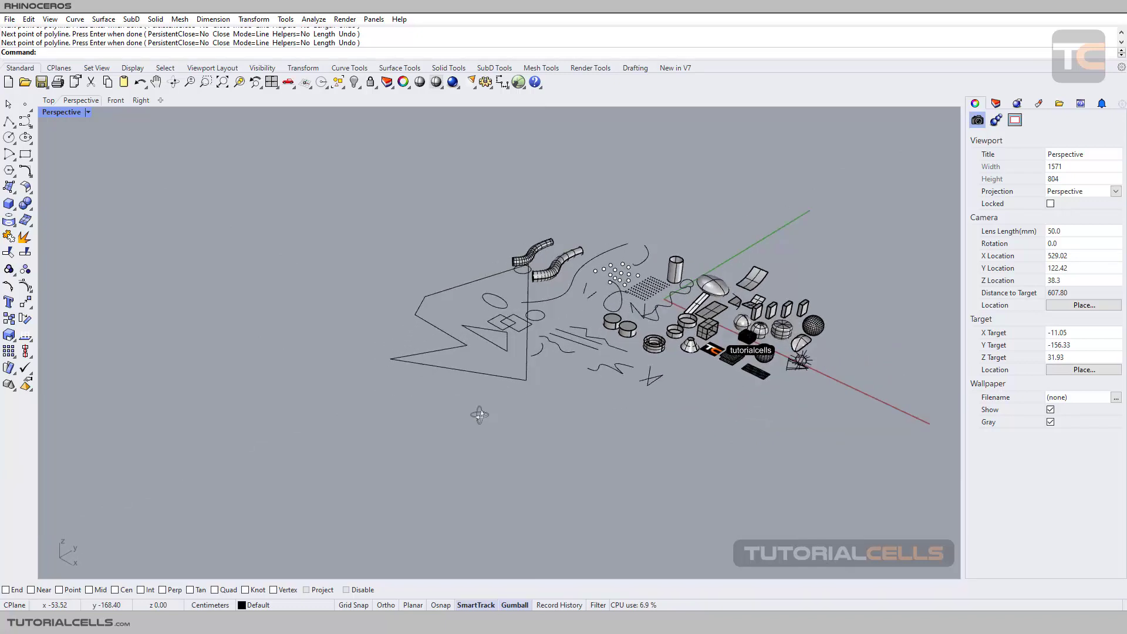
pyautogui.moveTo(484, 346); pyautogui.dragTo(467, 336, button='right')
pyautogui.scroll(3, 467, 333)
pyautogui.scroll(-2, 458, 331)
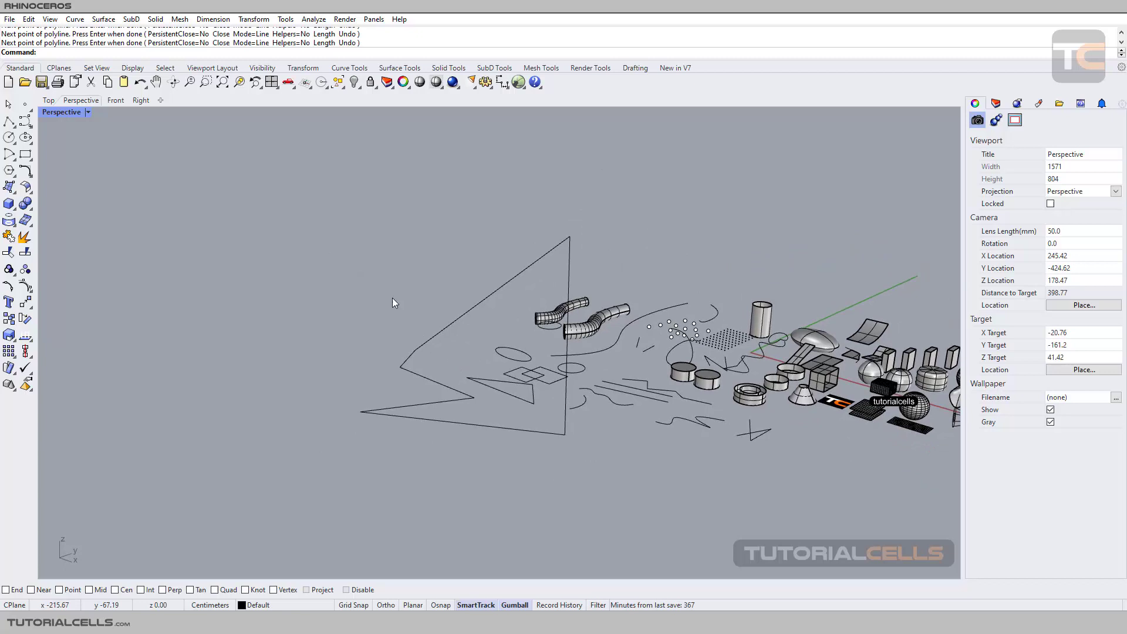
pyautogui.moveTo(394, 302); pyautogui.dragTo(418, 305, button='right')
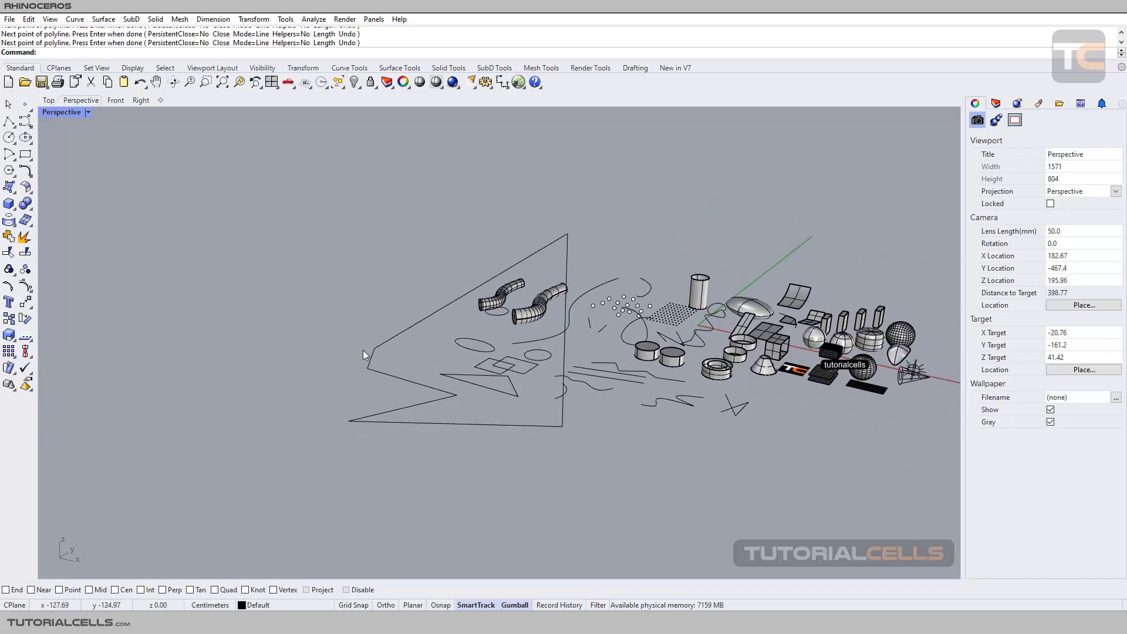
# Start another polyline, orbit the scene, then bring up the Curve Tools flyout with the guide commands
pyautogui.click(10, 125)
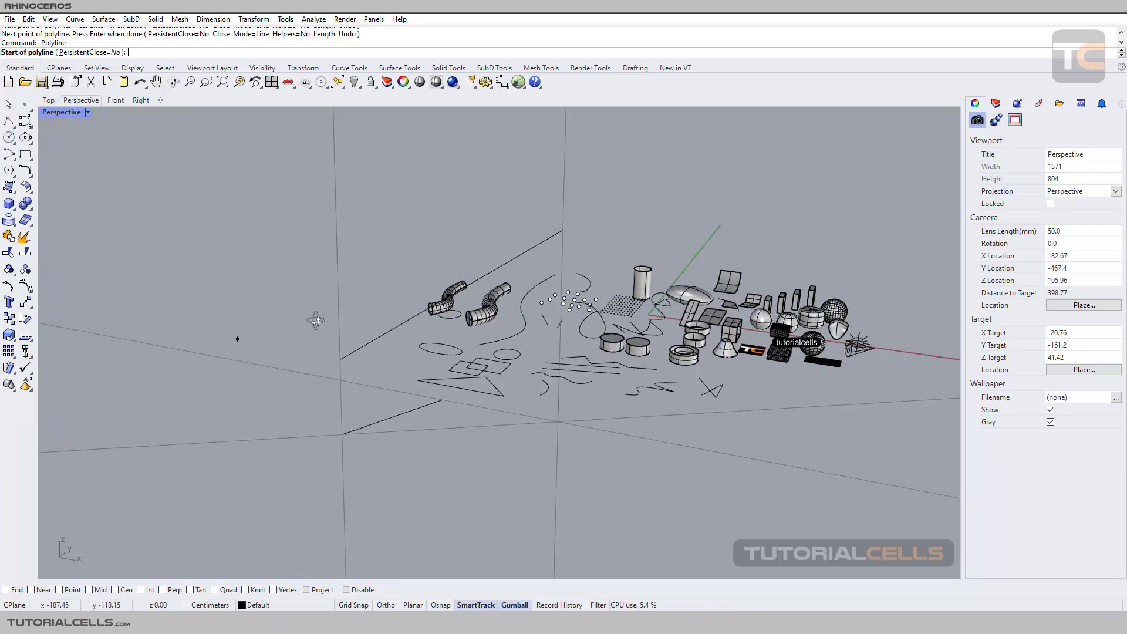
pyautogui.moveTo(237, 337); pyautogui.dragTo(341, 330, button='right')
pyautogui.moveTo(145, 377); pyautogui.dragTo(284, 336, button='right')
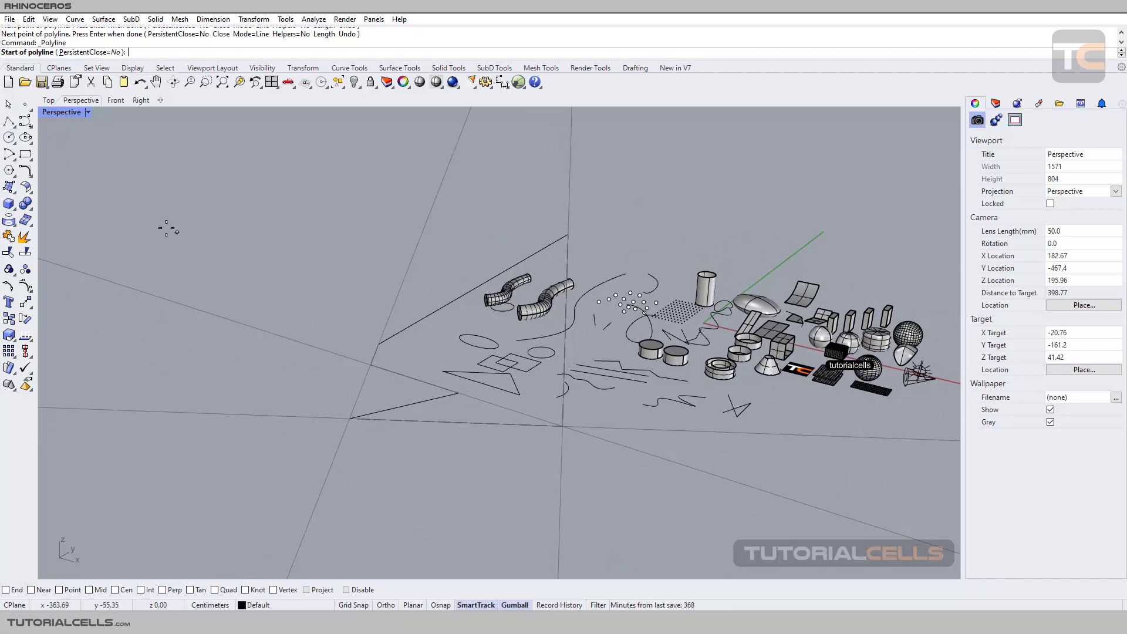
pyautogui.click(32, 178)
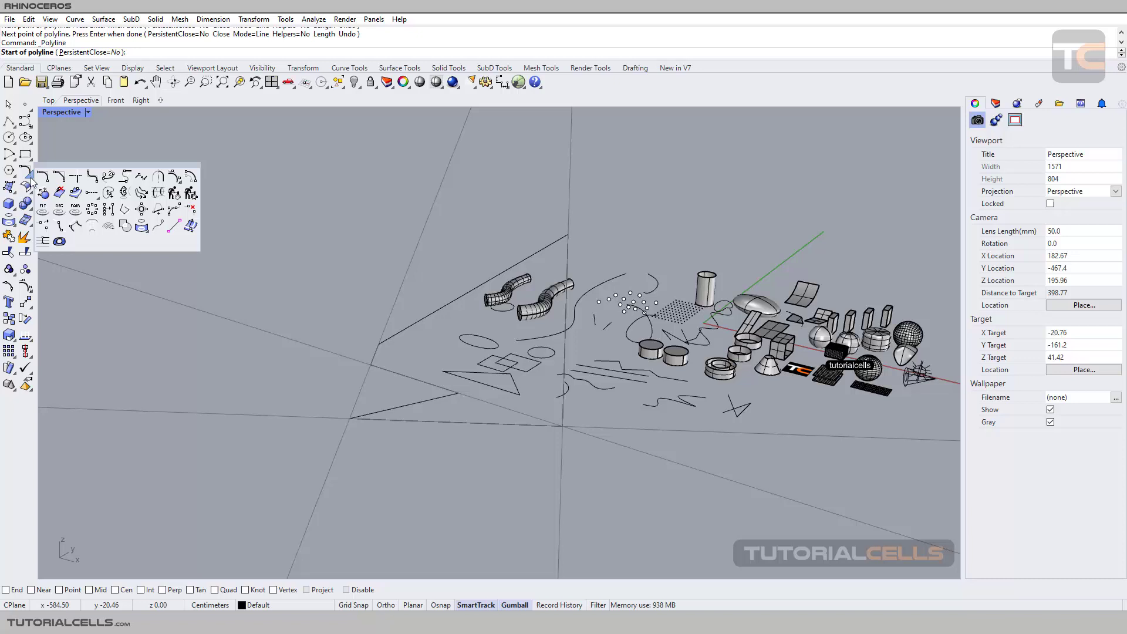
# Run RemoveGuide, delete two guides individually, then use RemoveAll to clear the rest
pyautogui.rightClick(47, 246)
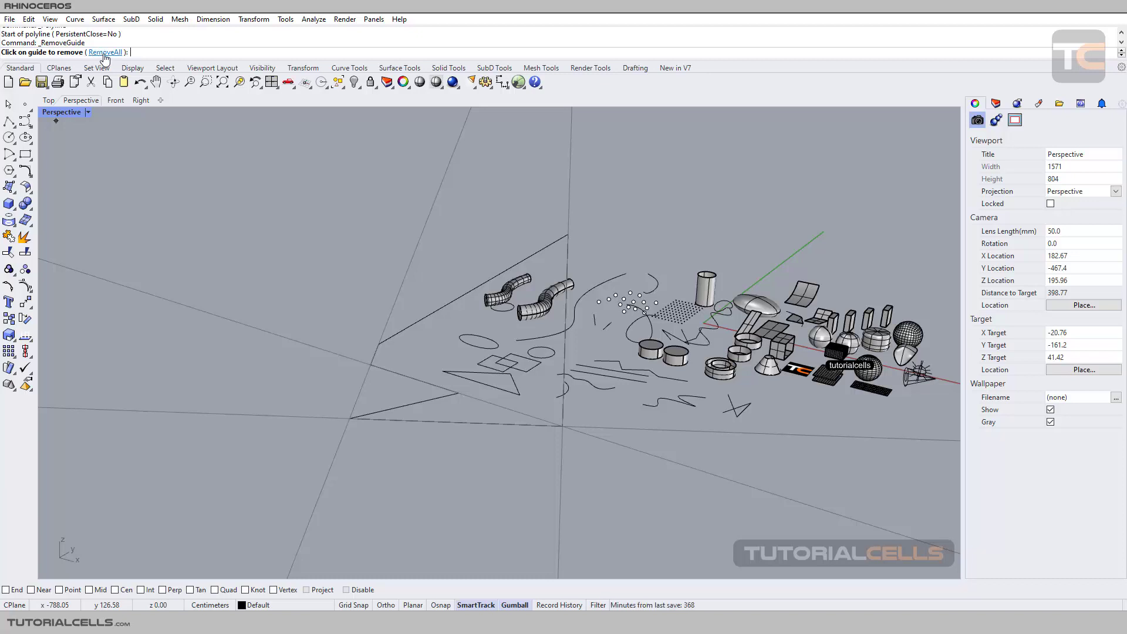
pyautogui.click(271, 333)
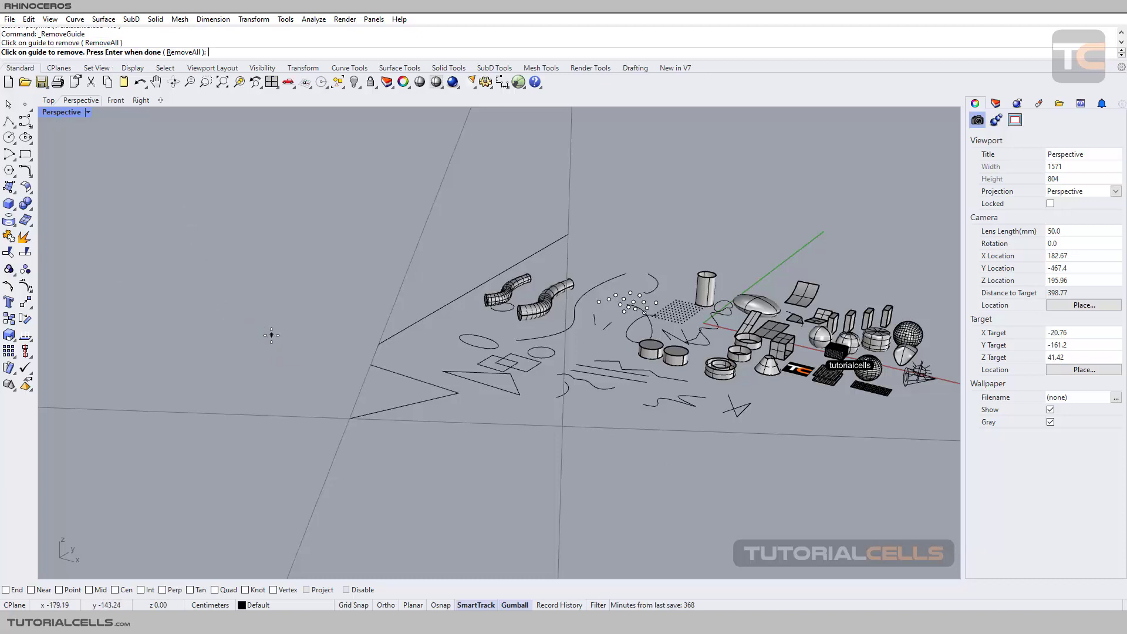
pyautogui.click(297, 416)
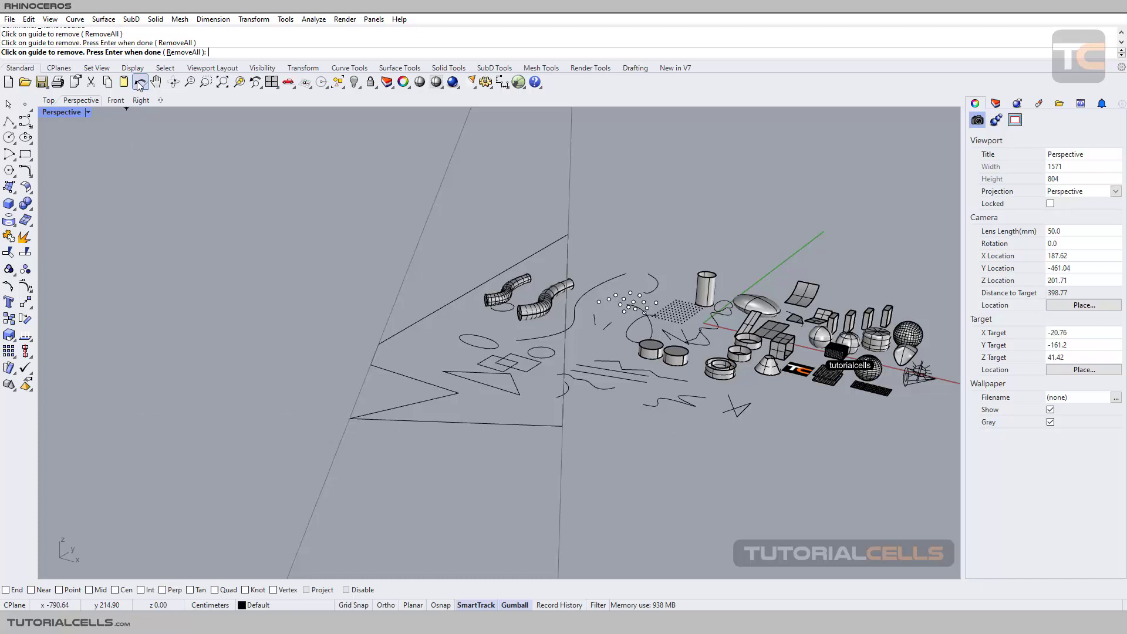
pyautogui.click(184, 53)
pyautogui.moveTo(374, 254)
pyautogui.mouseDown(button='right')
pyautogui.moveTo(254, 236)
pyautogui.moveTo(338, 239)
pyautogui.moveTo(368, 257)
pyautogui.moveTo(388, 238)
pyautogui.mouseUp(button='right')
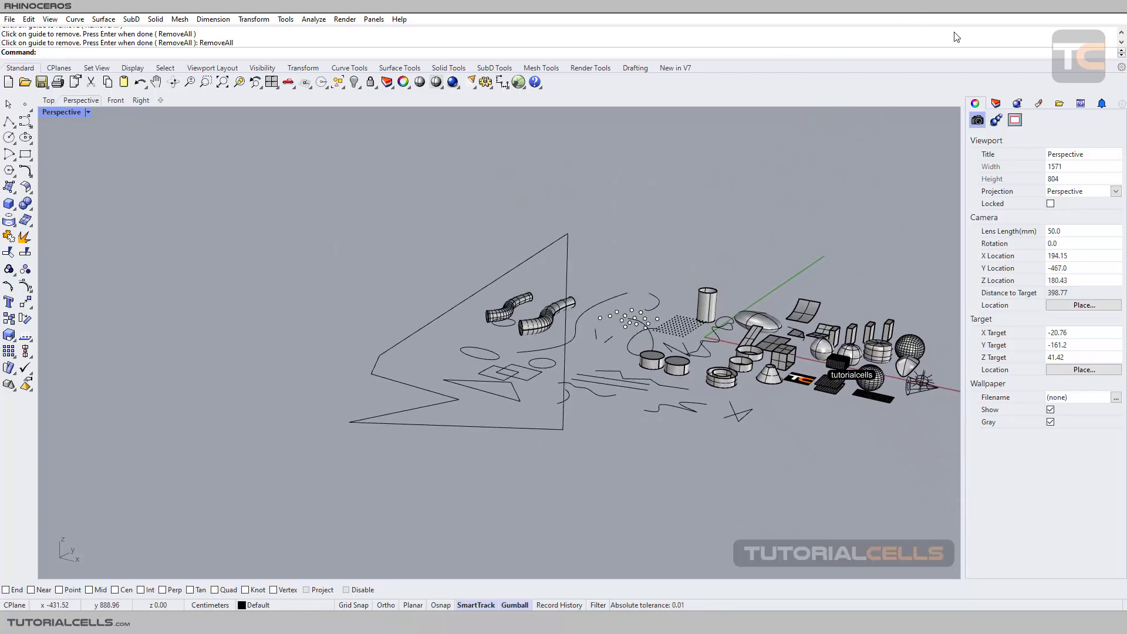